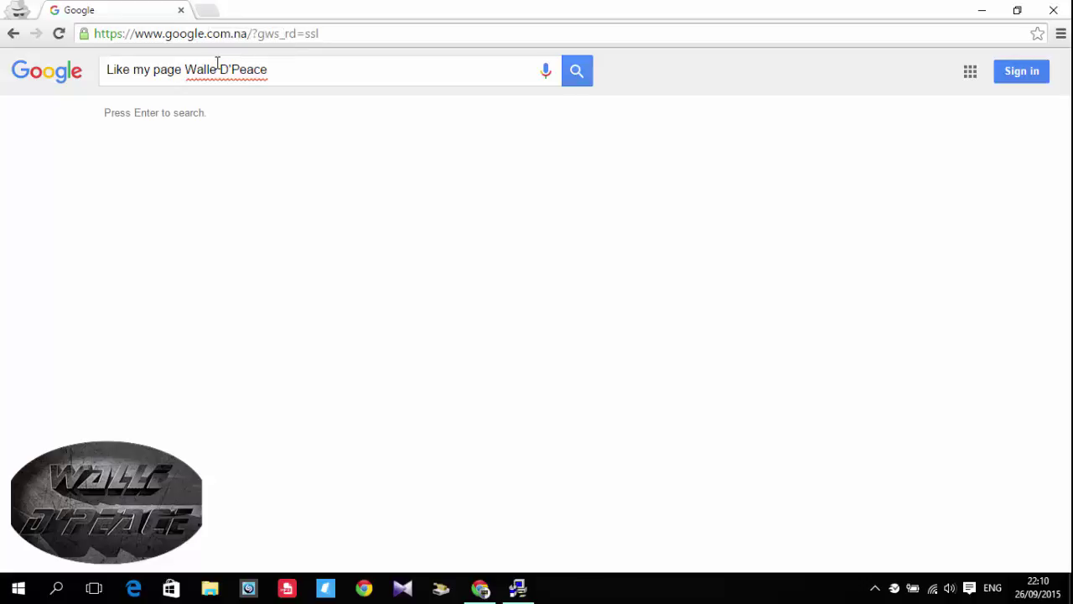
# - Select the whole Google URL in Chrome's address bar so it can be overwritten
pyautogui.hotkey('ctrl', 'l')
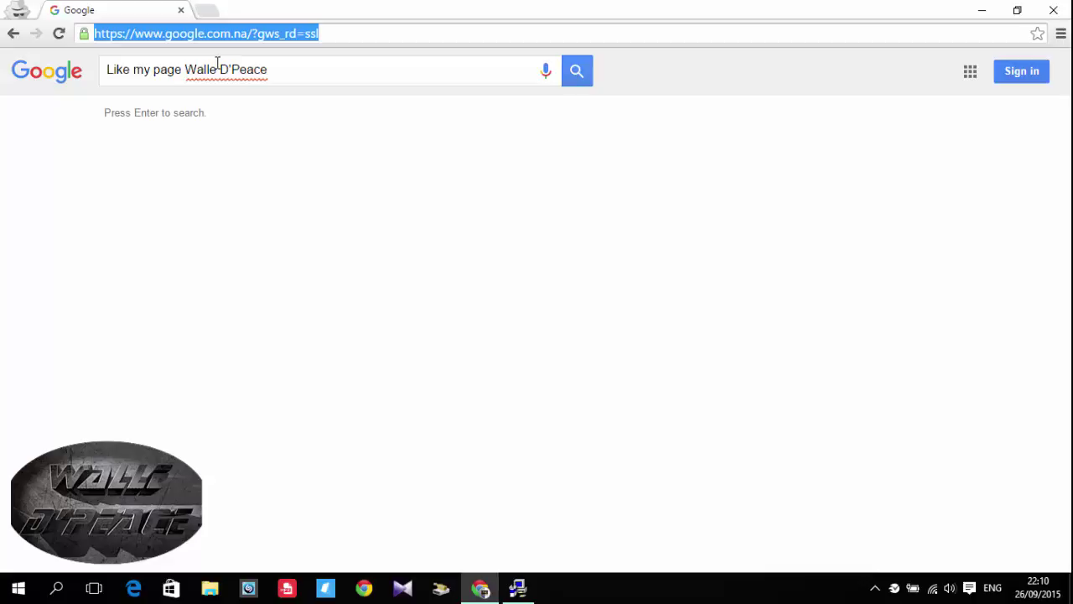
# - Go to fritz.box via the 'fri' autocomplete suggestion to reach the FRITZ!Box 7390 login page
pyautogui.write('fritz.box/')
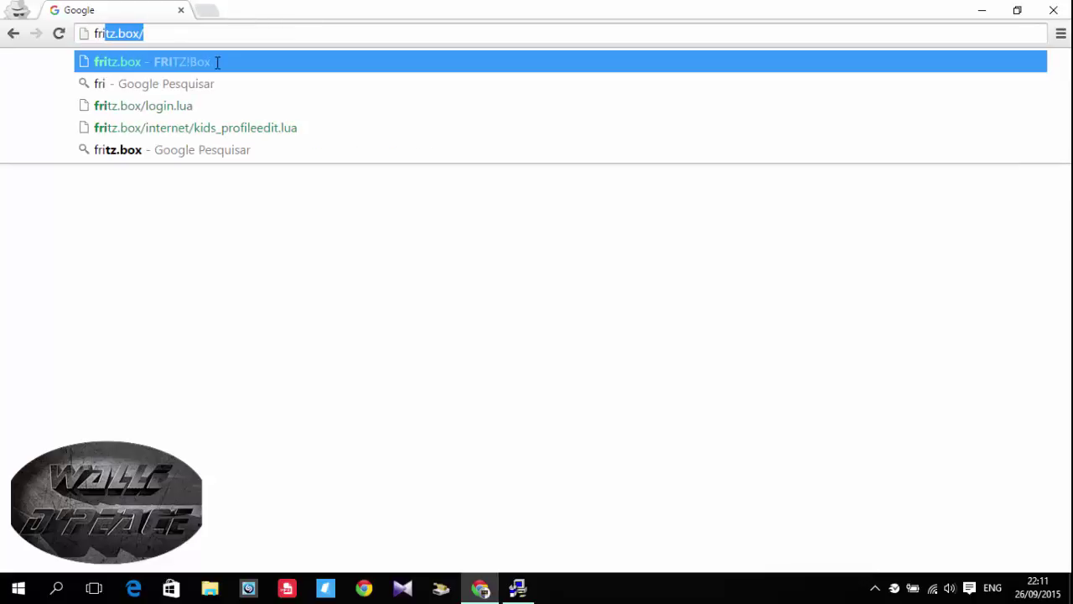
pyautogui.press('Return')
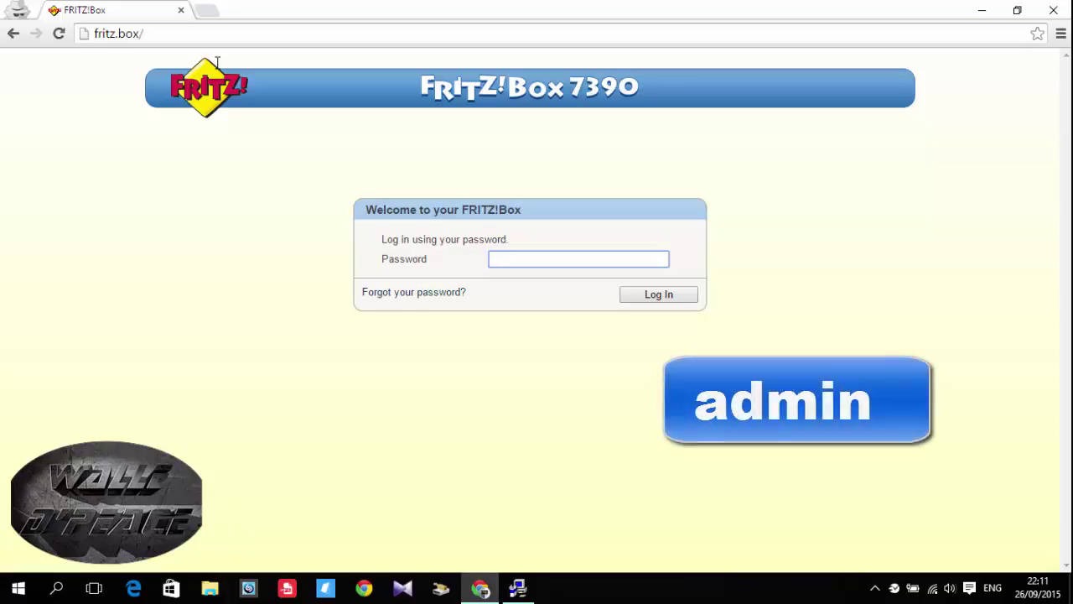
# - Type the router password into the login field, then clear it again
pyautogui.write('adm')
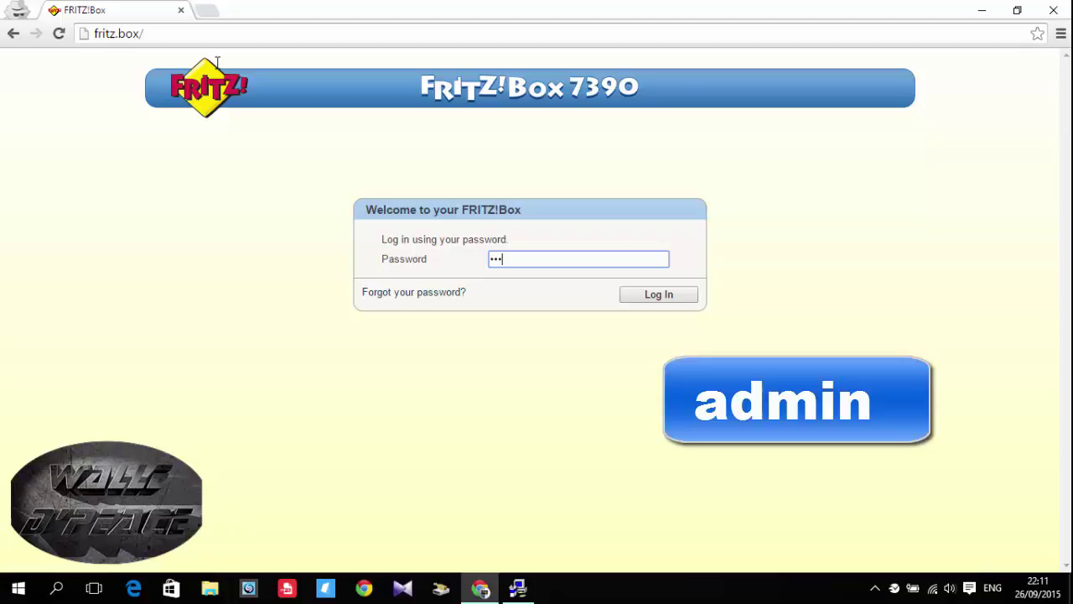
pyautogui.write('in123')
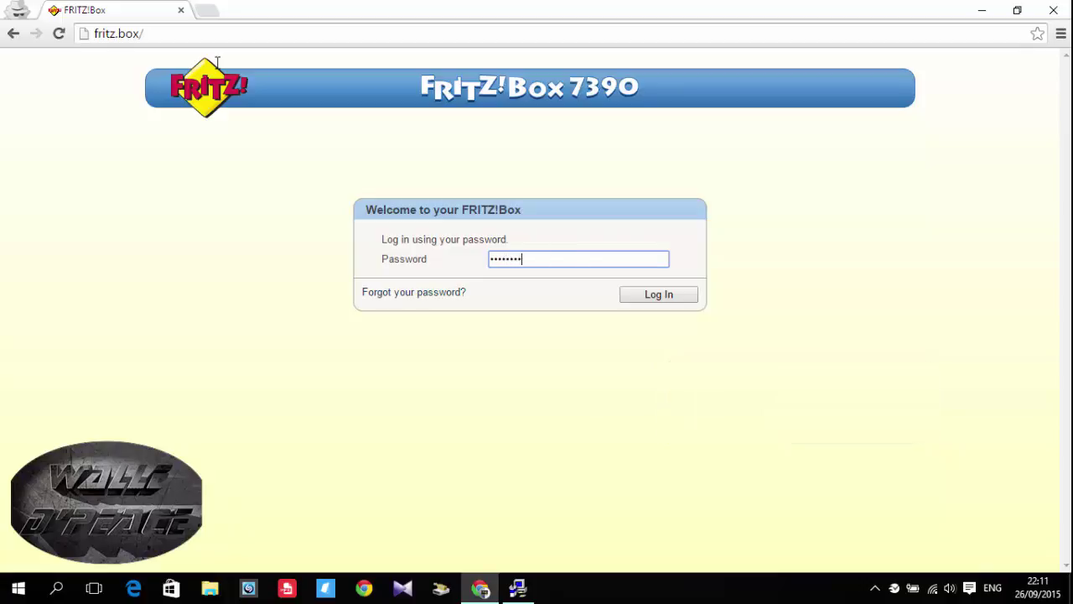
pyautogui.press('BackSpace')
pyautogui.press('BackSpace')
pyautogui.press('BackSpace')
pyautogui.press('BackSpace')
pyautogui.press('BackSpace')
pyautogui.press('BackSpace')
pyautogui.press('BackSpace')
pyautogui.press('BackSpace')
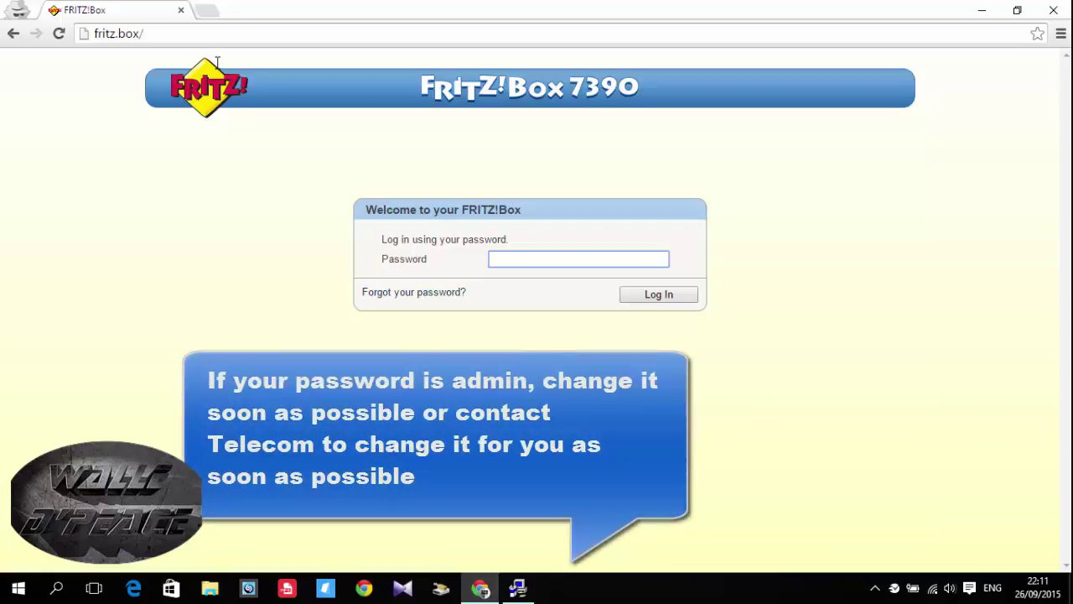
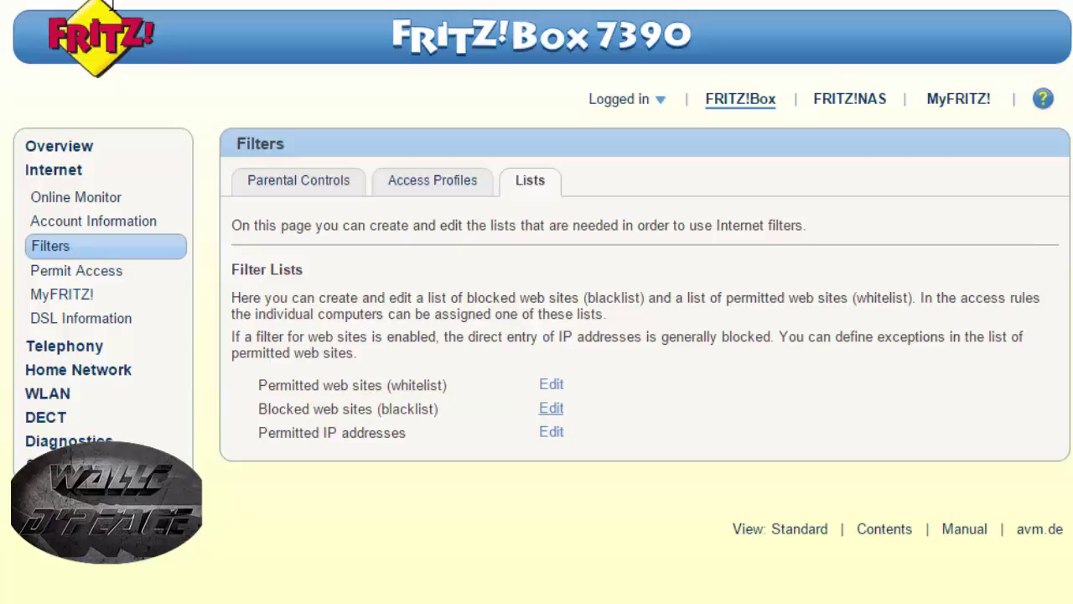
# - Open the Blocked web sites (blacklist) list for editing and look over its entries
pyautogui.click(550, 408)
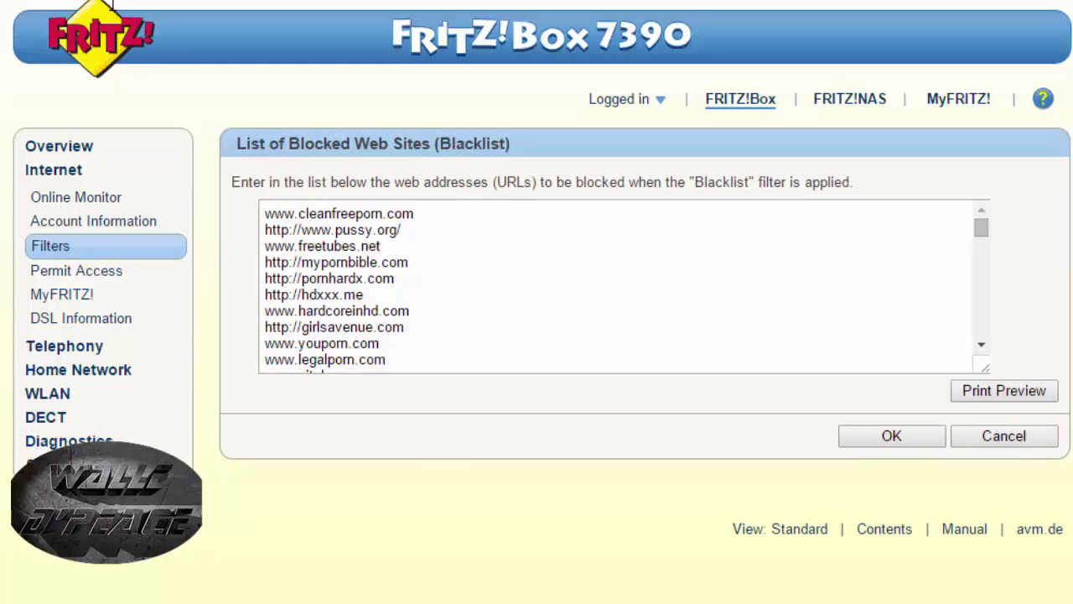
pyautogui.moveTo(265, 230); pyautogui.dragTo(355, 382)
pyautogui.click(354, 361)
pyautogui.scroll(-2, 612, 285)
pyautogui.scroll(5, 335, 285)
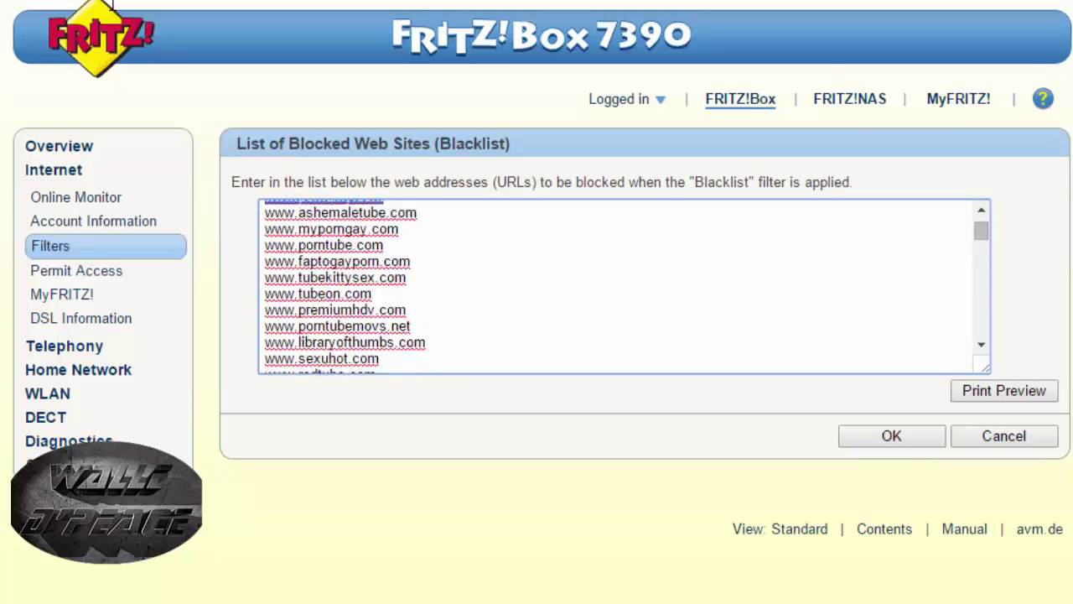
pyautogui.moveTo(265, 214); pyautogui.dragTo(403, 214)
pyautogui.click(402, 230)
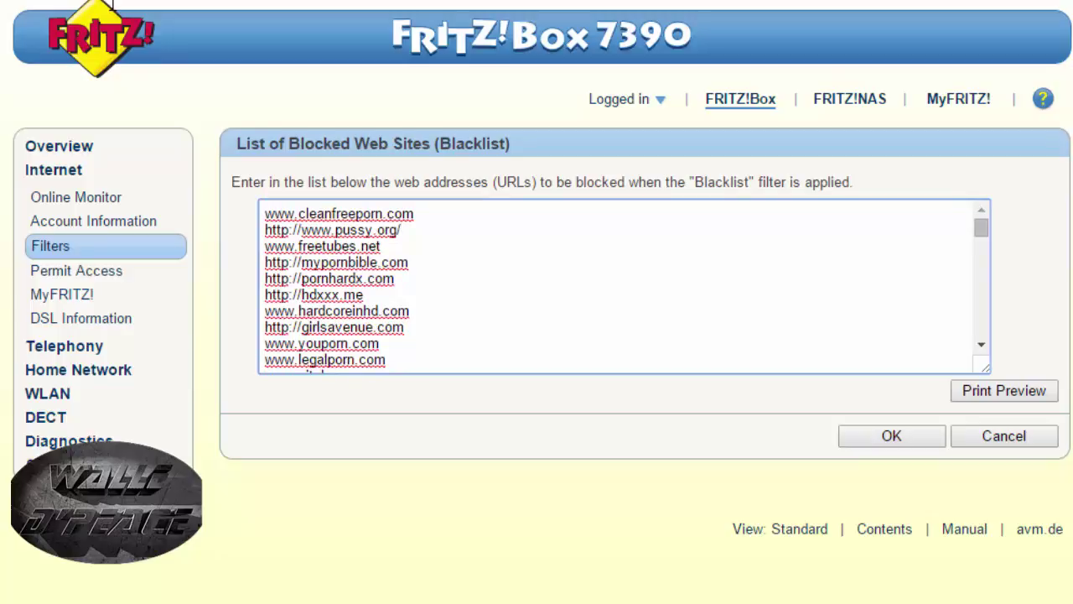
pyautogui.moveTo(379, 344); pyautogui.dragTo(265, 343)
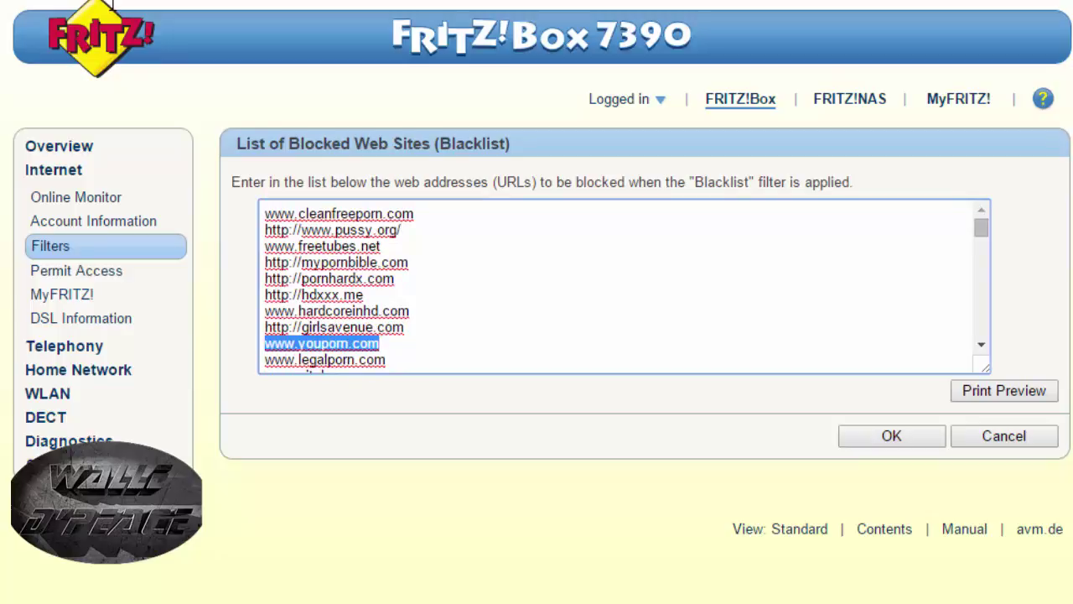
pyautogui.rightClick(265, 343)
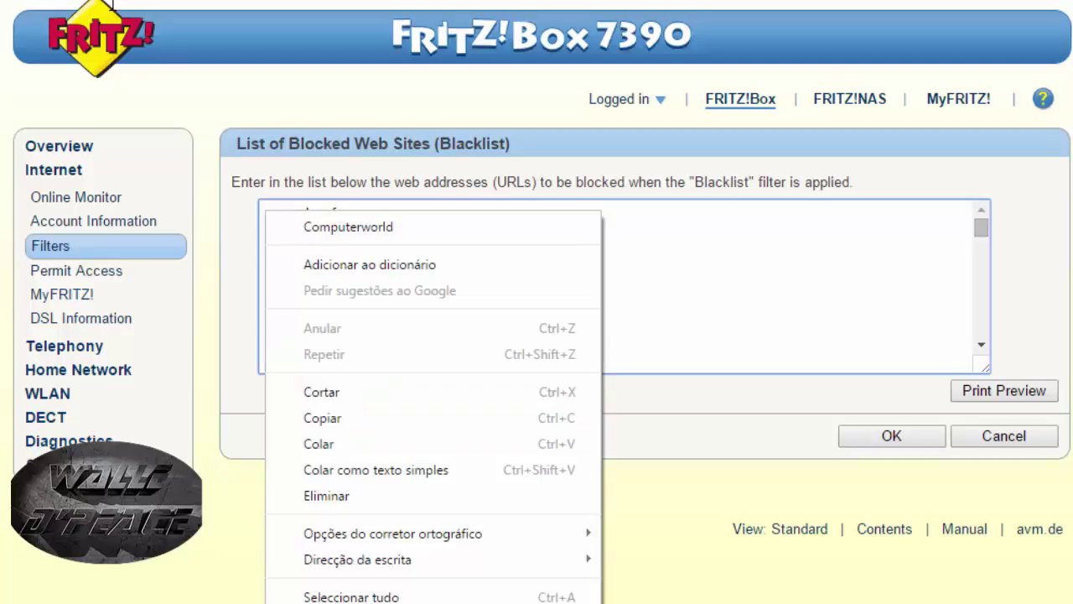
pyautogui.click(322, 418)
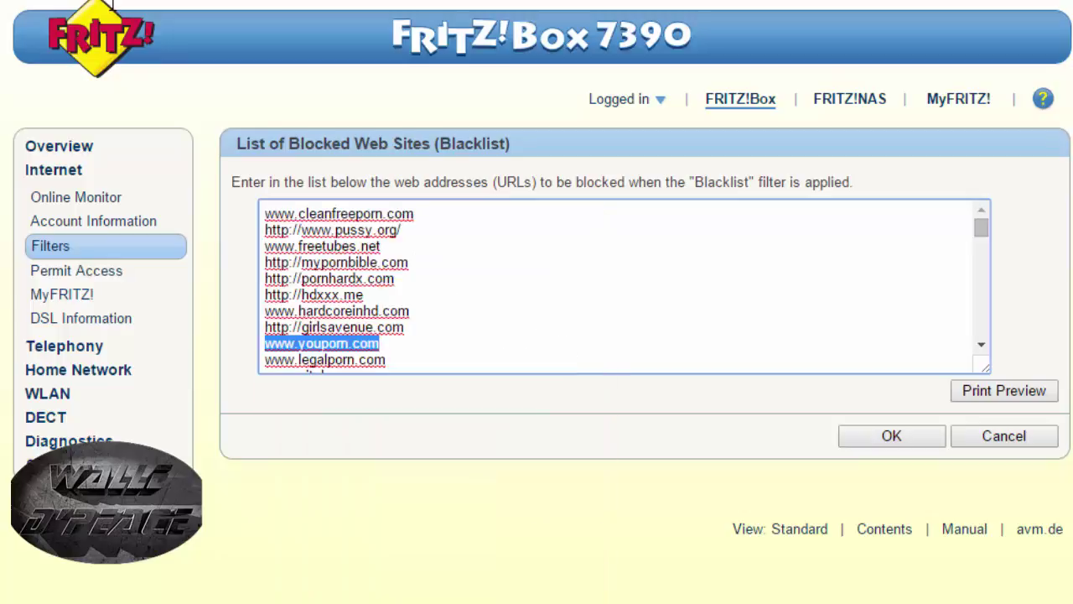
pyautogui.click(364, 294)
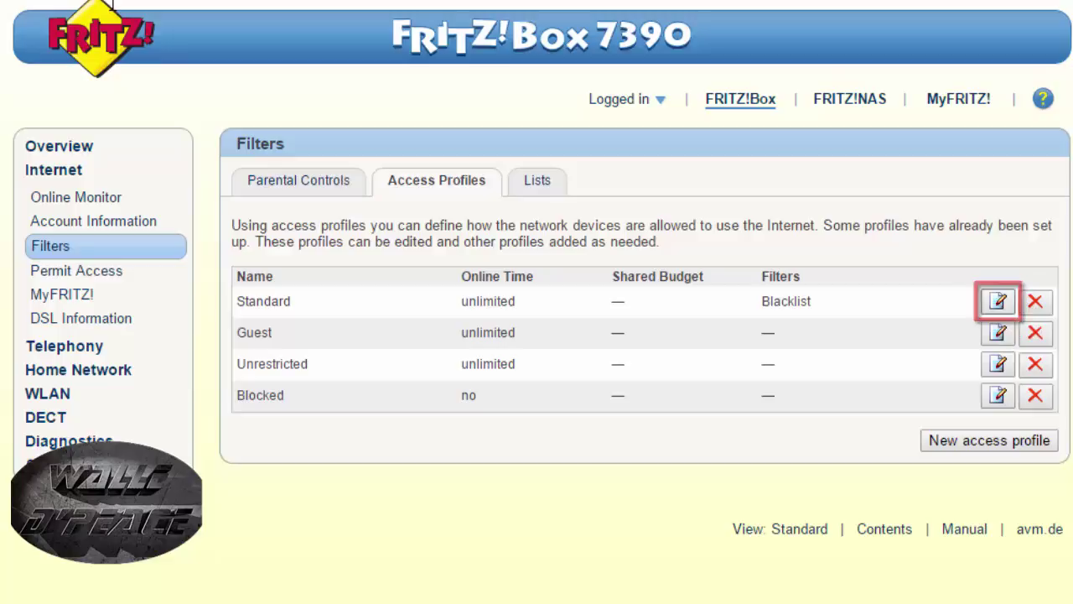
pyautogui.click(997, 301)
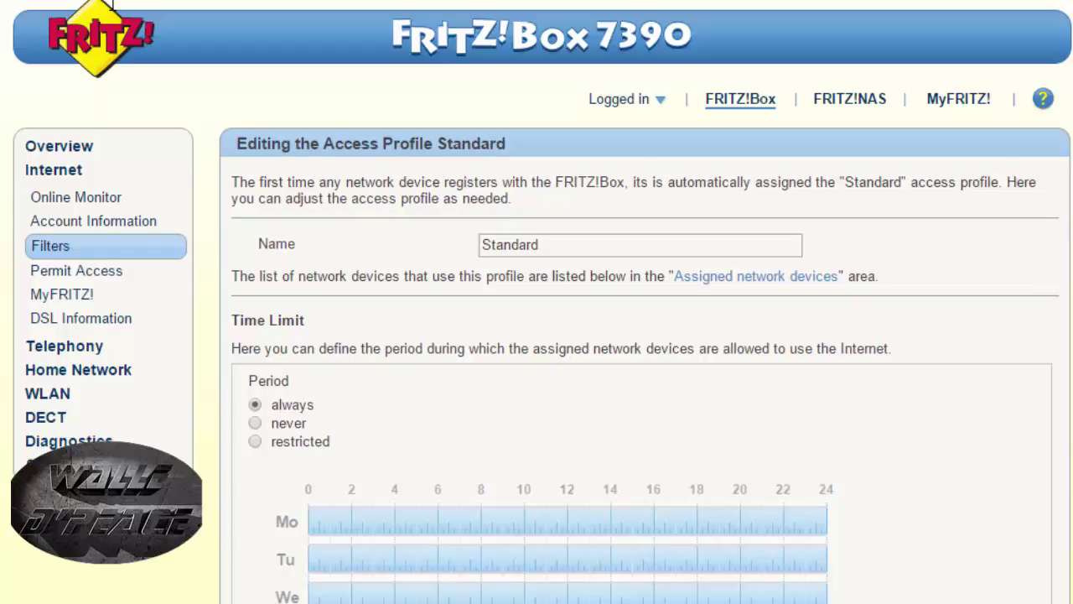
# - Confirm the Standard profile with Filter web sites and the blacklist enabled
pyautogui.scroll(-6, 111, 5)
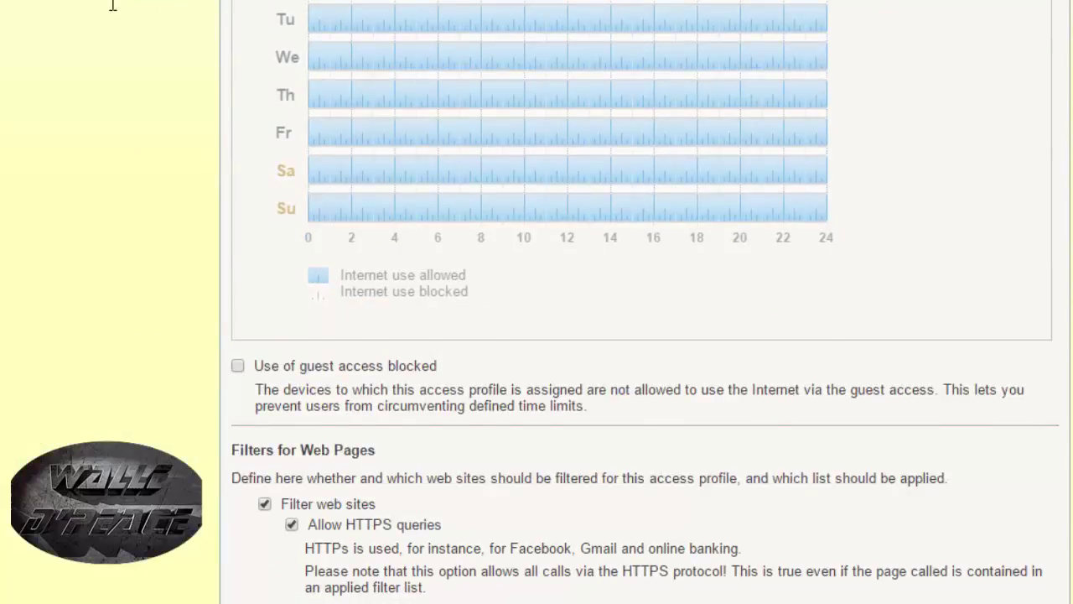
pyautogui.scroll(-3, 114, 6)
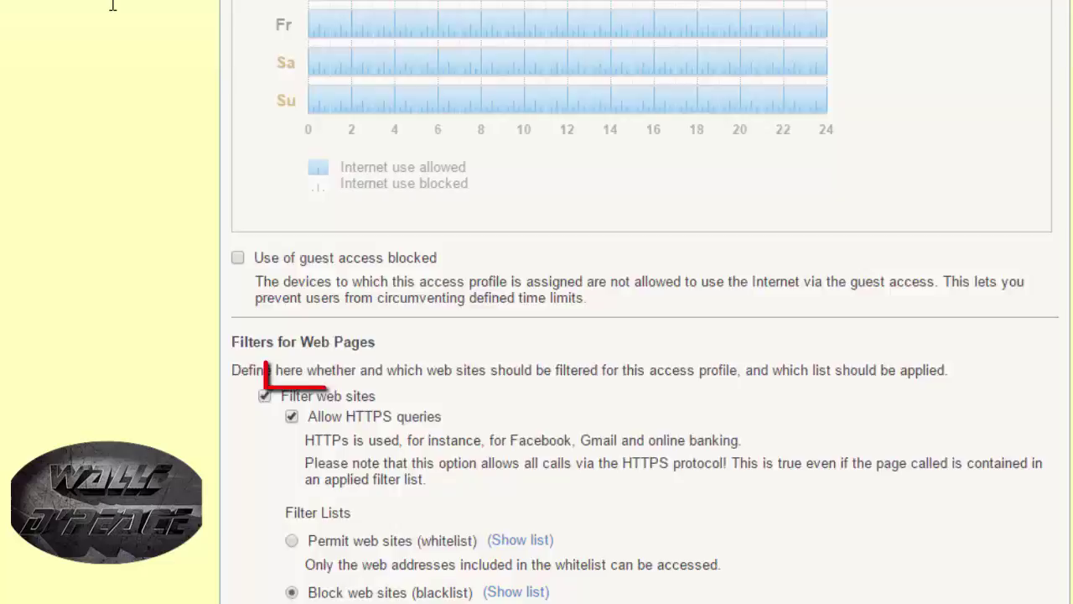
pyautogui.scroll(-6, 113, 6)
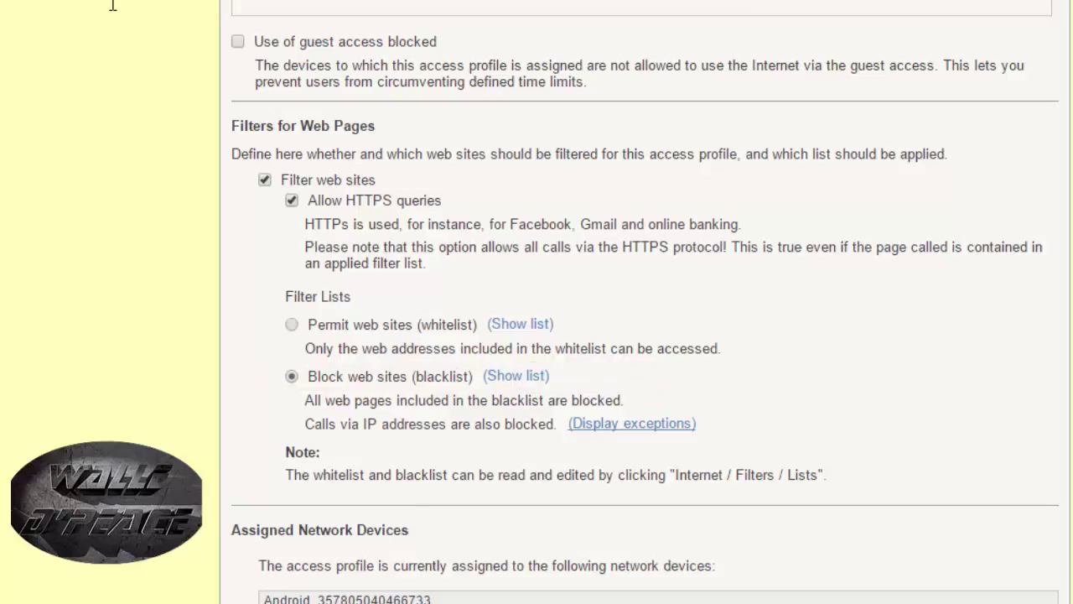
pyautogui.scroll(-10, 113, 6)
pyautogui.scroll(-10, 114, 6)
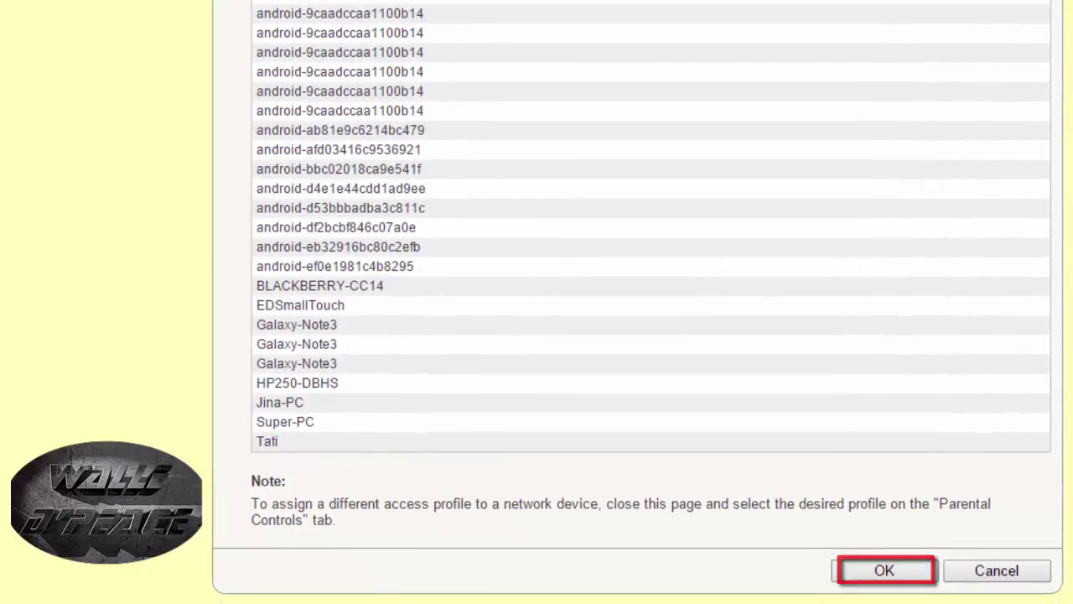
pyautogui.press('Return')
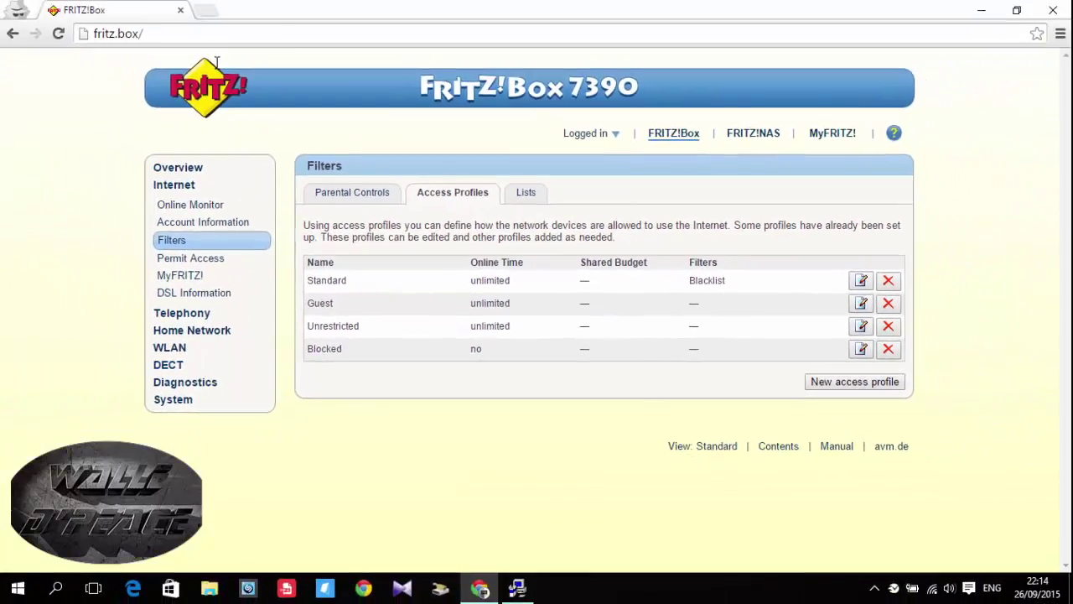
pyautogui.click(207, 10)
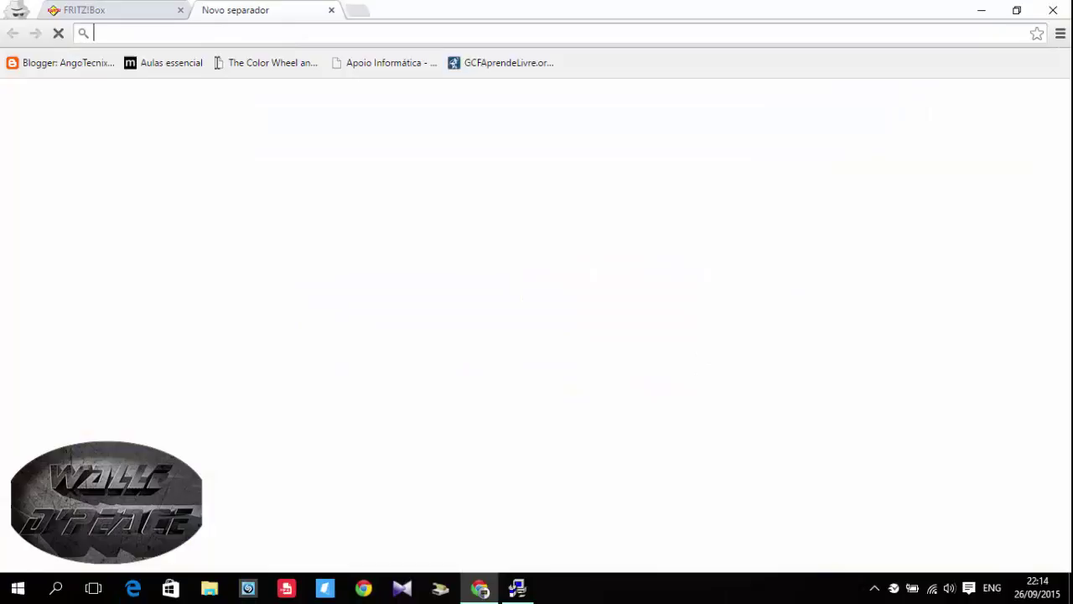
pyautogui.rightClick(248, 32)
pyautogui.click(273, 108)
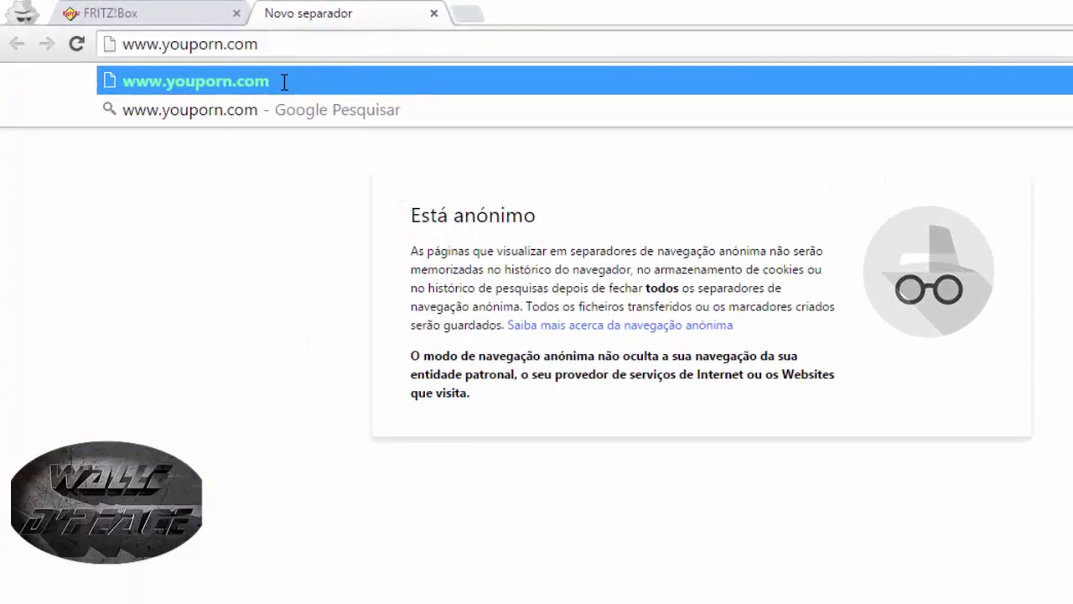
pyautogui.click(284, 82)
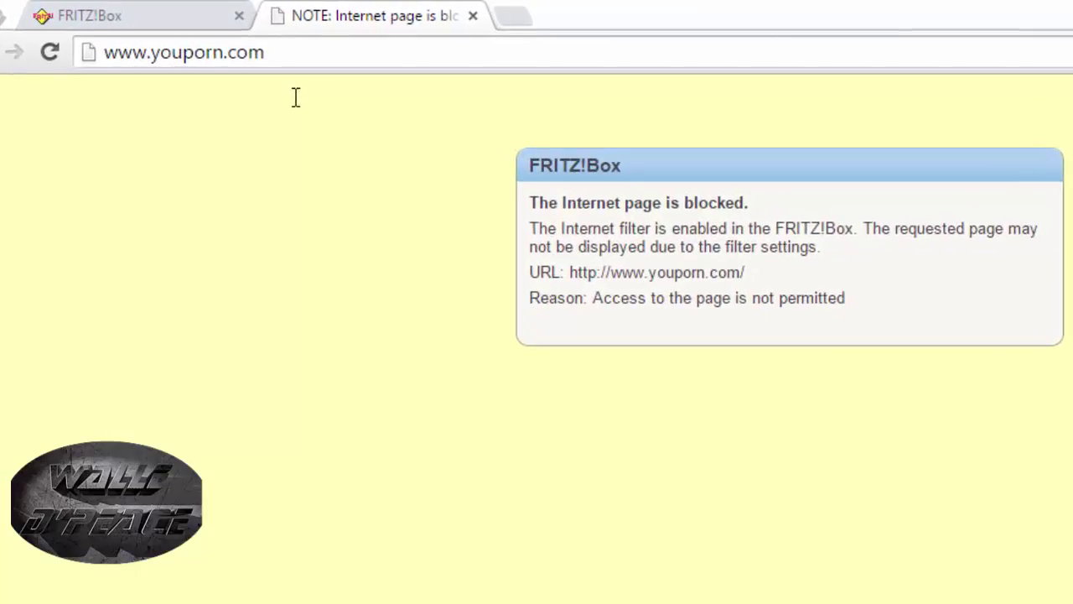
pyautogui.hotkey('ctrl', 'Tab')
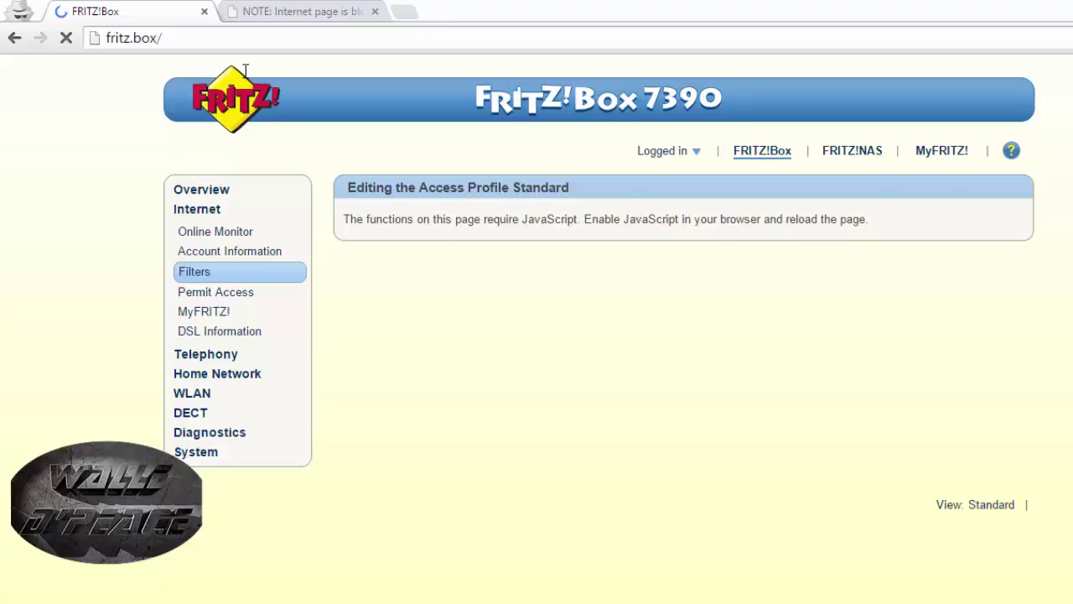
# - Scroll the reopened Standard profile down to Filters for Web Pages
pyautogui.scroll(-5, 245, 70)
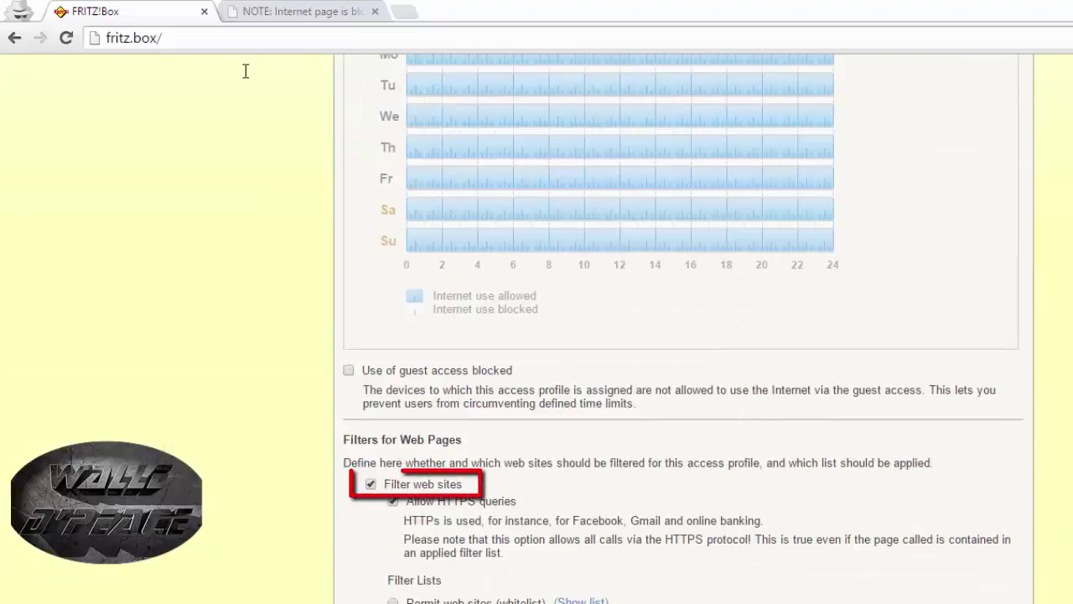